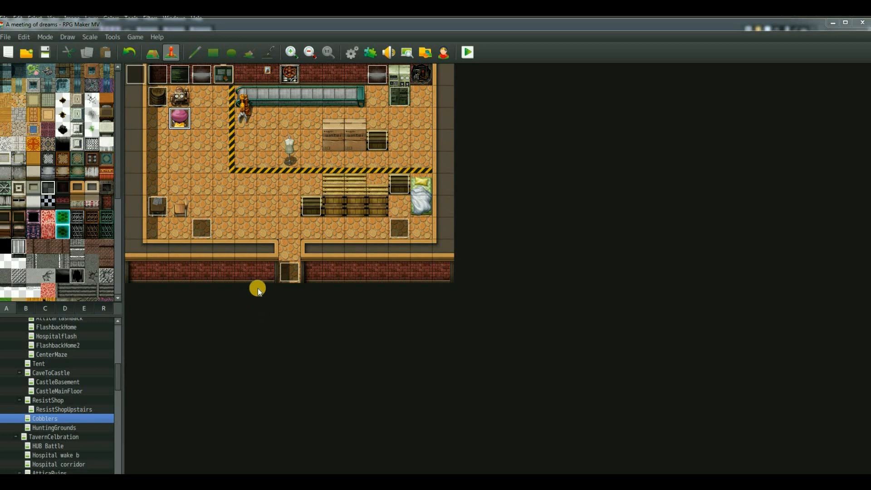
Step: Open the cobbler's event on the Cobblers map and inspect the face used by its "Oh hello there." message
double_click(180, 119)
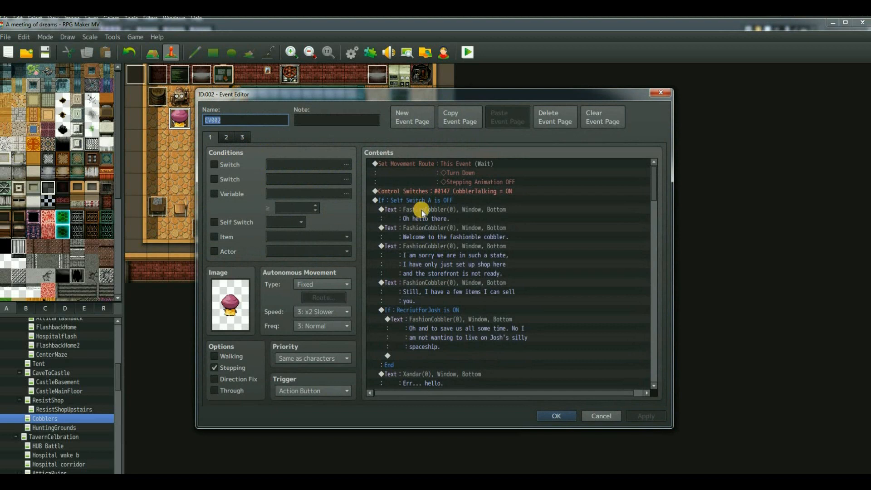
click(421, 211)
right_click(422, 212)
click(437, 228)
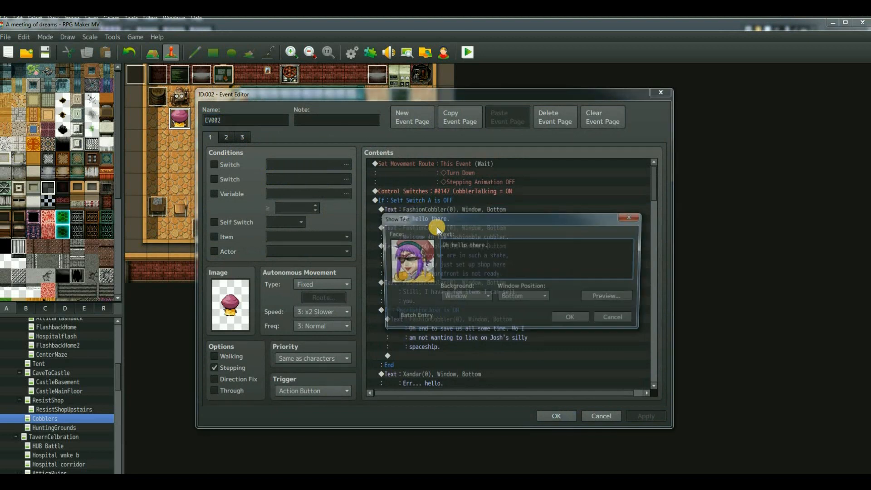
click(566, 317)
Step: Inspect the face used by the "I am sorry we are in such a state" message and close the cobbler's event
click(467, 262)
right_click(467, 260)
click(468, 263)
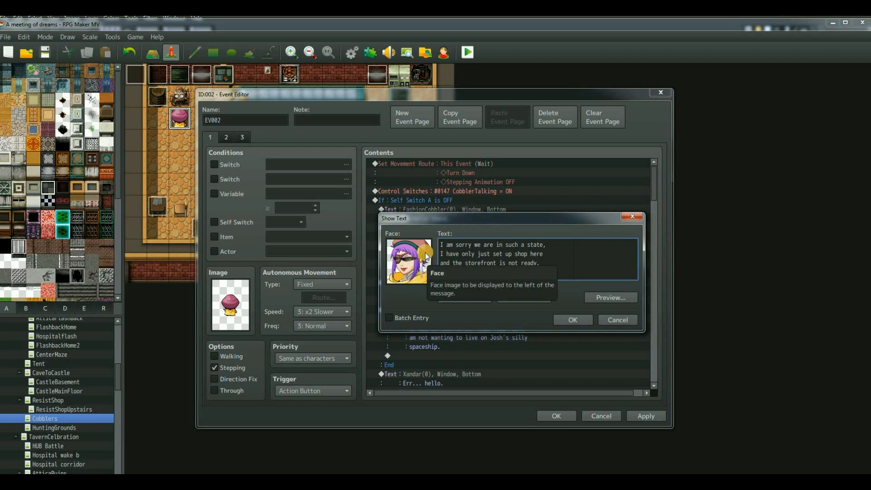
click(570, 319)
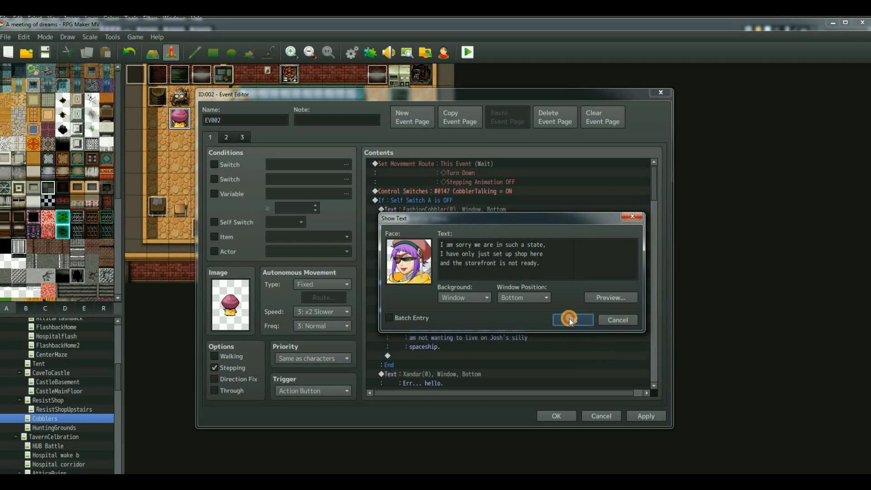
click(571, 319)
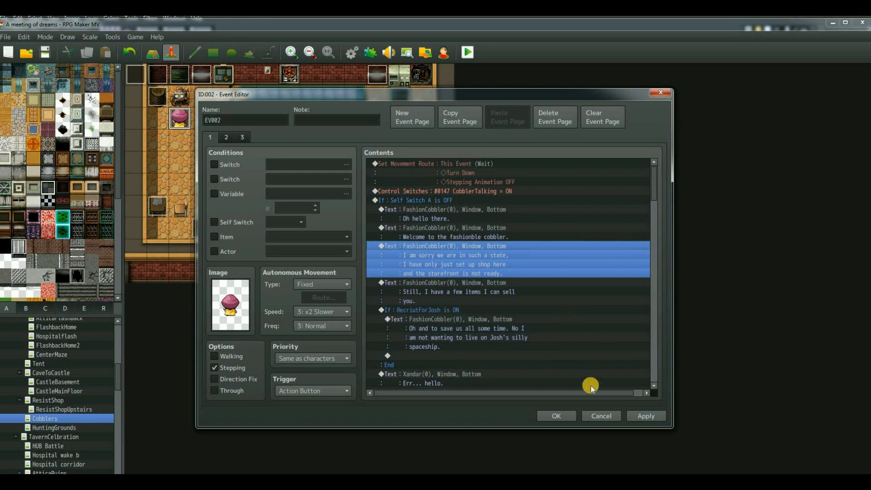
click(555, 415)
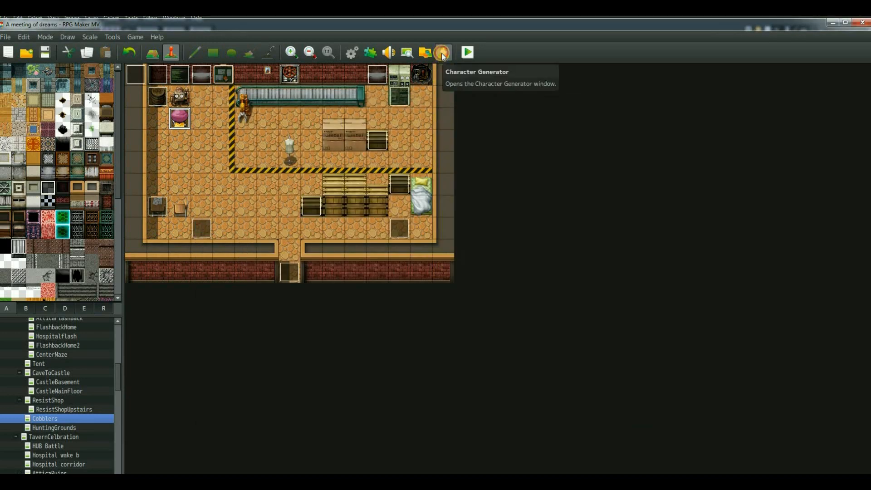
Step: Load the settings from Cobbler.json into the Character Generator and show the female character
click(442, 53)
click(254, 397)
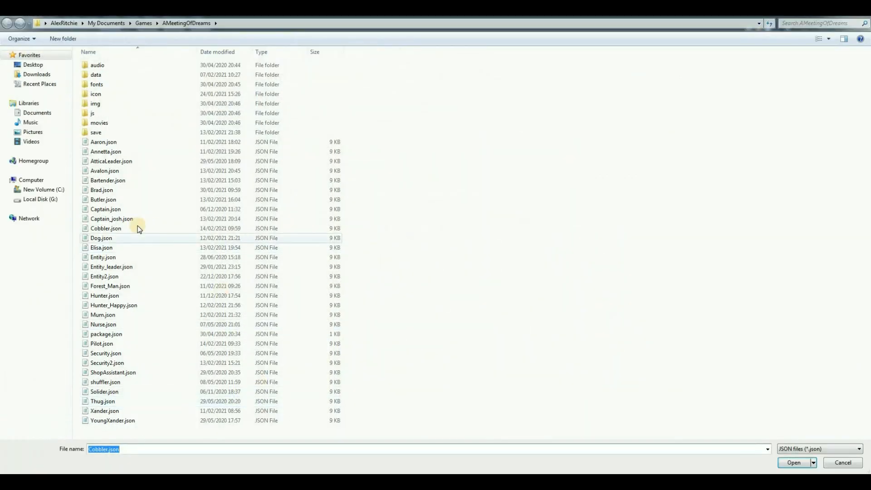
click(117, 229)
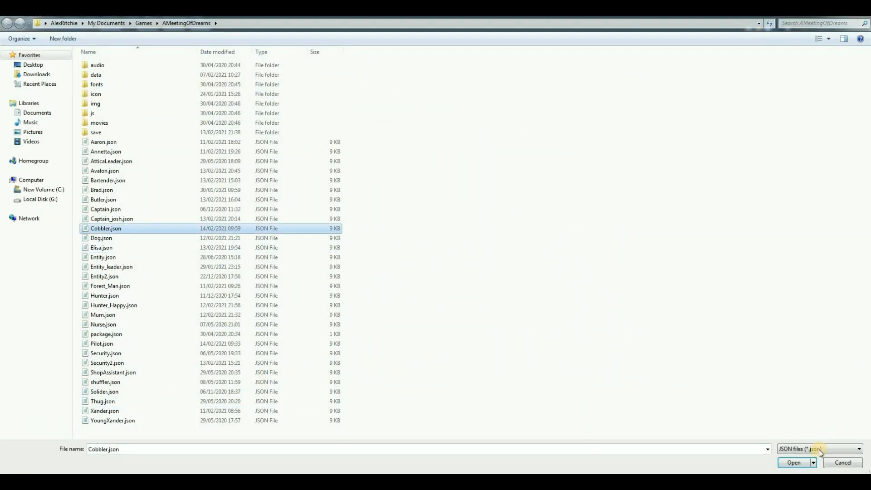
click(794, 463)
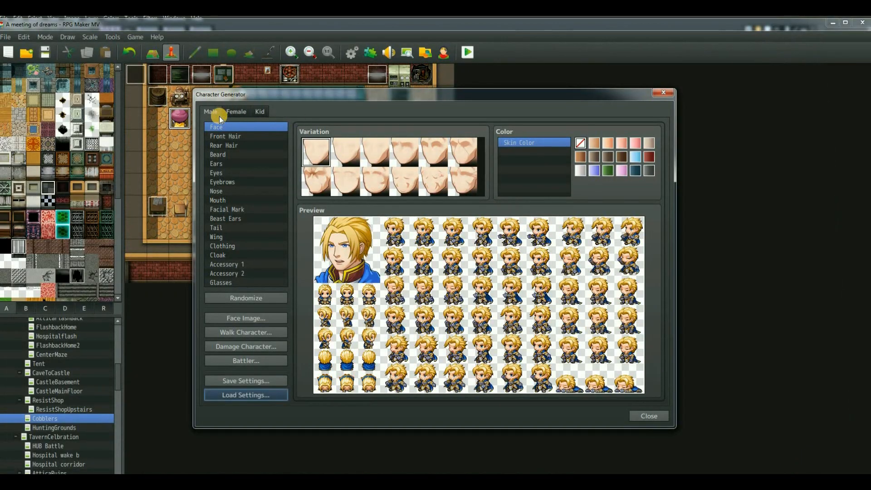
click(237, 112)
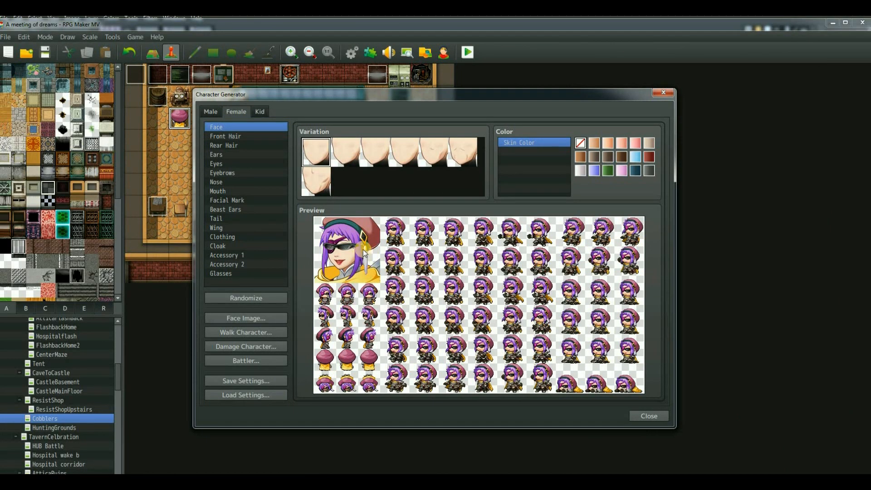
Step: Give the character the second mouth variation in the first row and export the face image as FashionCobbler_sad.png
click(225, 192)
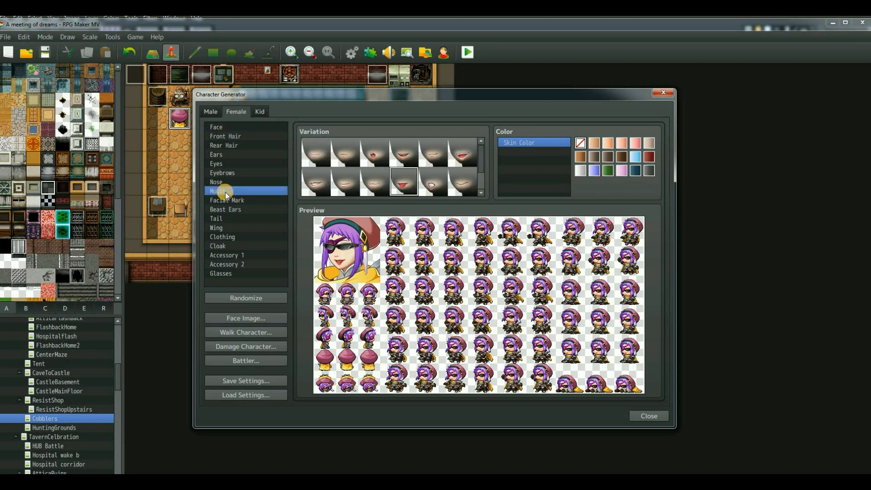
click(339, 153)
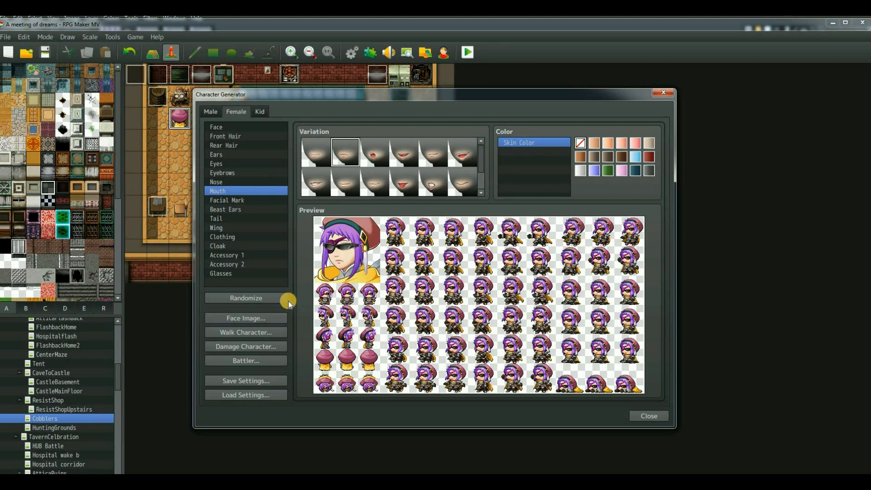
click(254, 318)
click(416, 186)
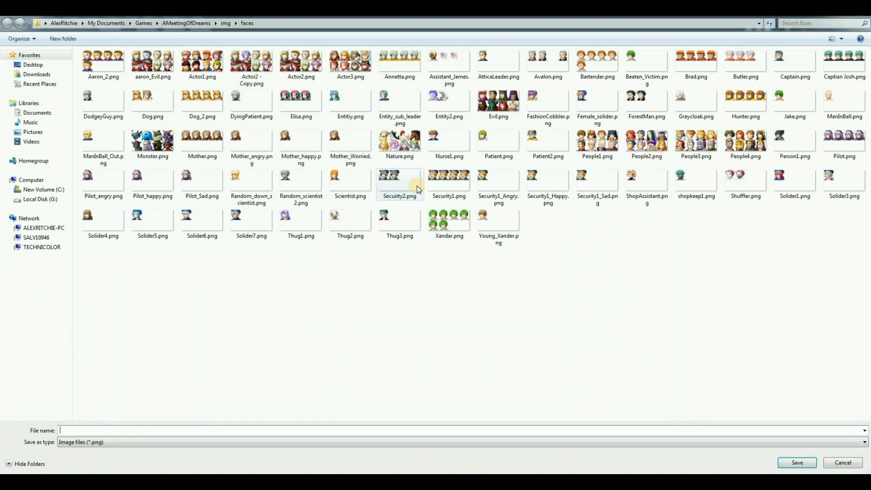
click(551, 102)
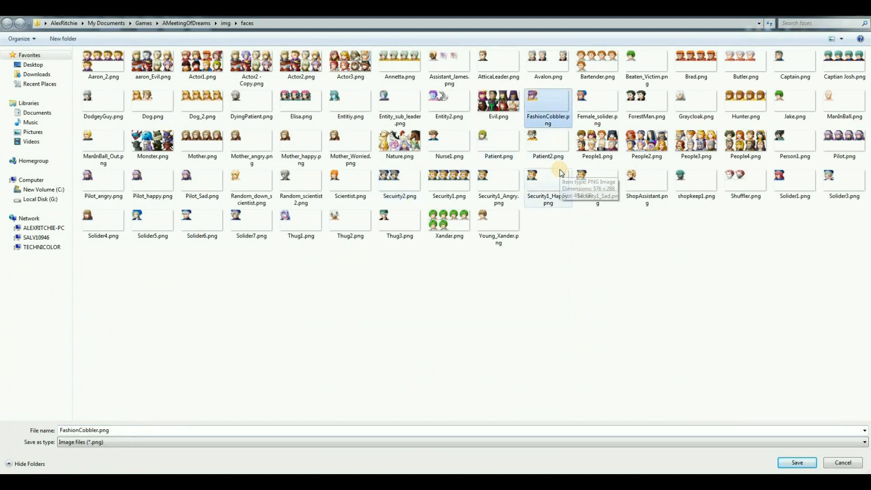
click(99, 430)
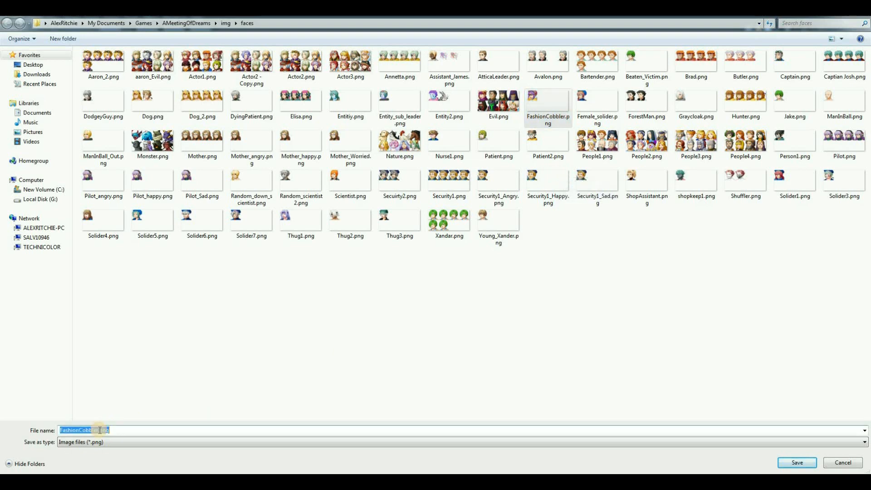
click(99, 430)
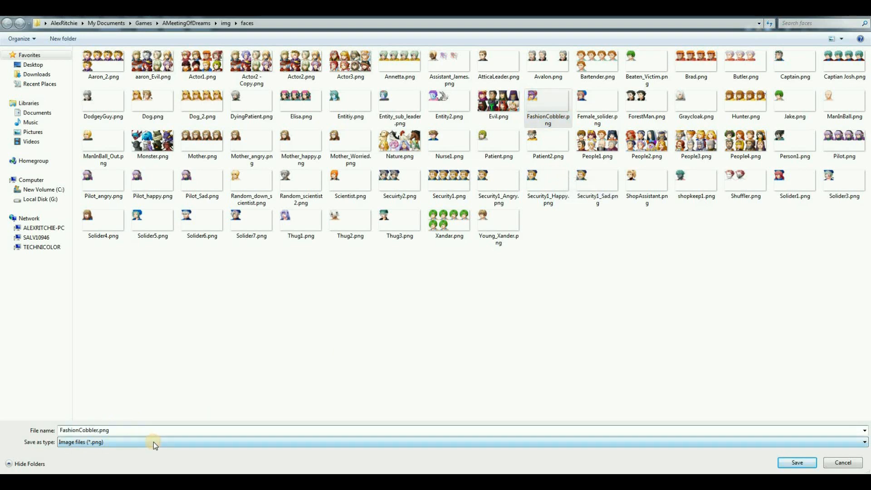
text(_sad)
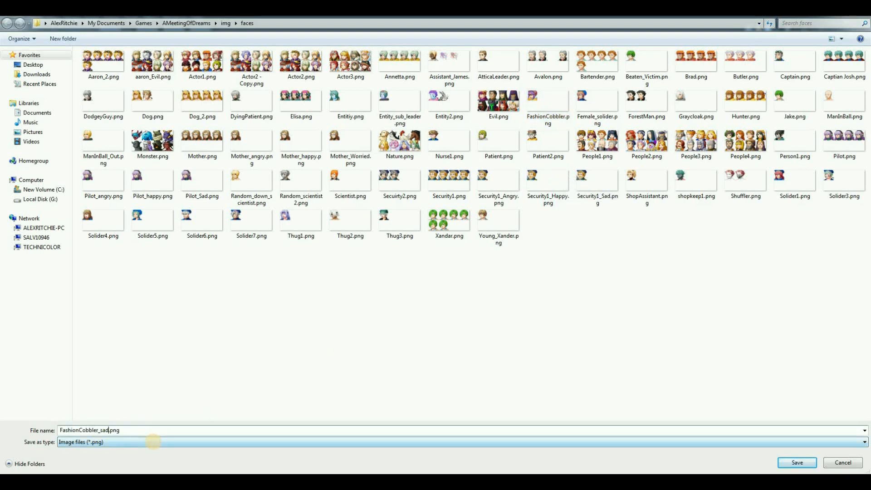
click(797, 463)
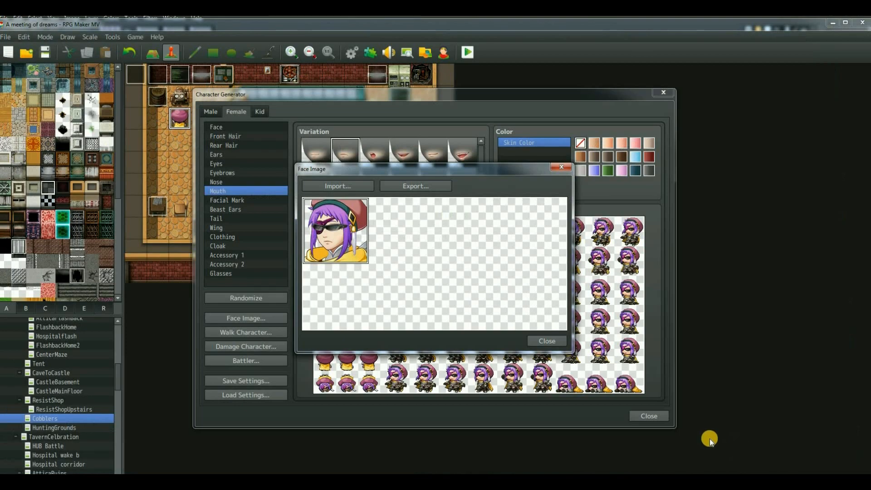
click(541, 341)
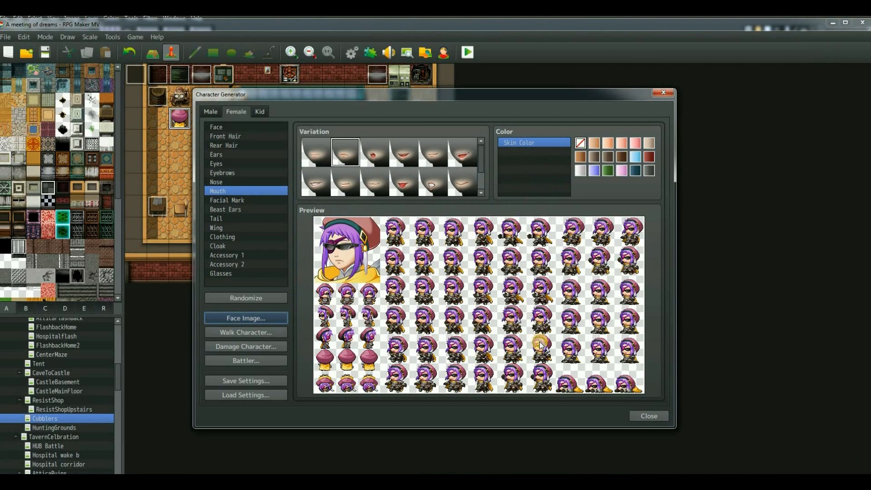
Step: Change the mouth to the fifth variation in the second row and export the face image as FashionCobbler_angry.png
click(433, 180)
click(251, 320)
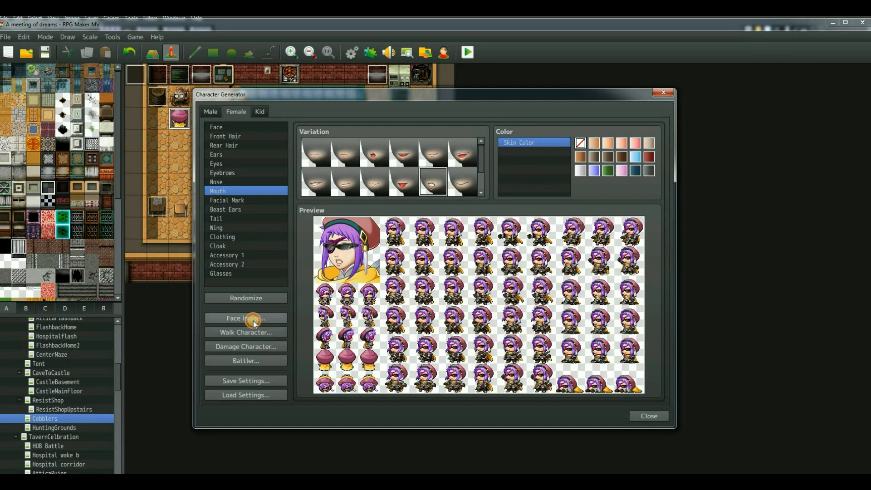
click(432, 186)
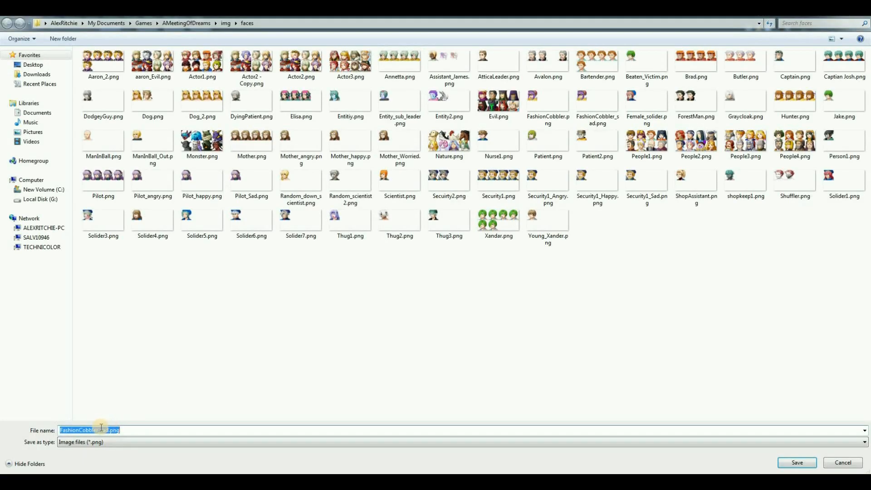
double_click(108, 428)
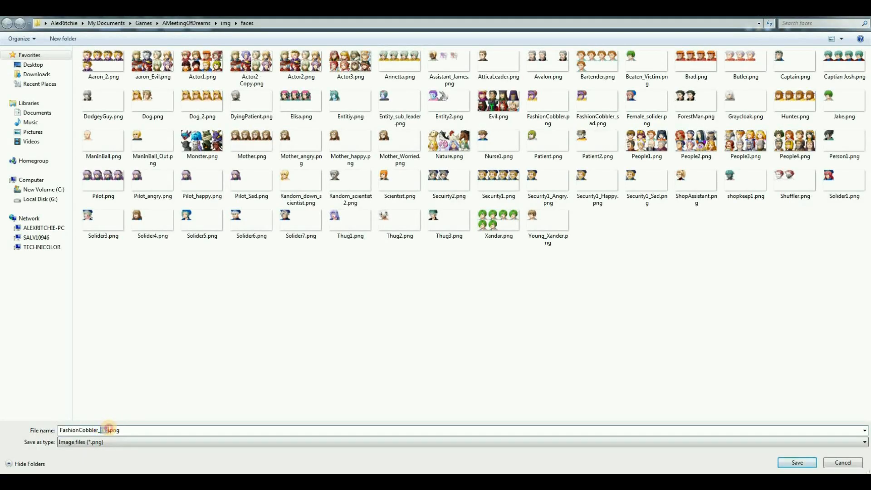
text(angry)
click(787, 462)
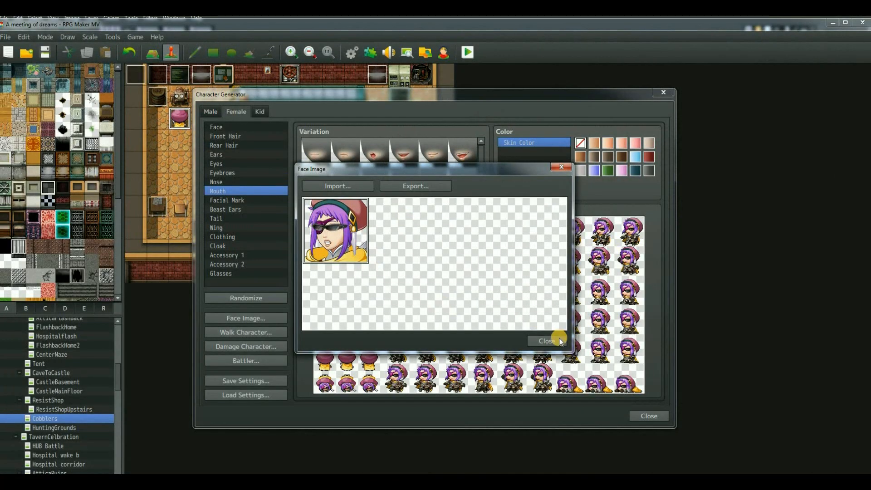
click(562, 338)
Step: Change the mouth to the first variation and export the face image as FashionCobbler_happy.png
click(336, 212)
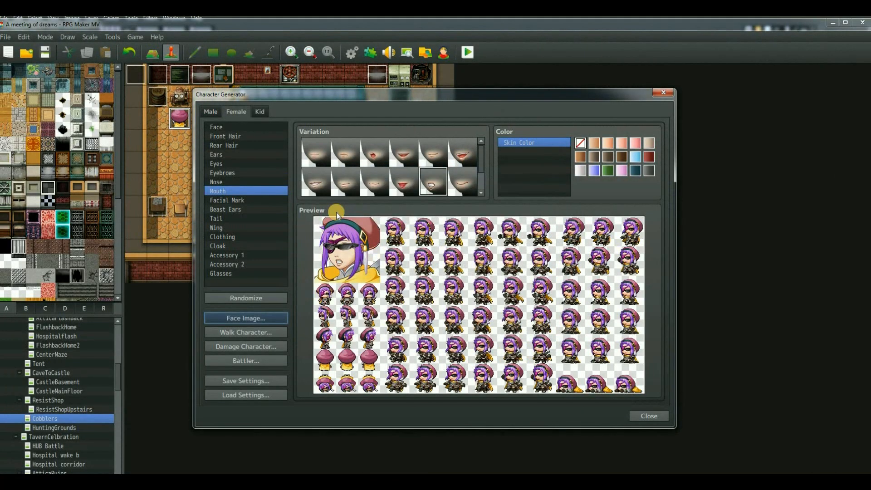
click(319, 157)
click(253, 318)
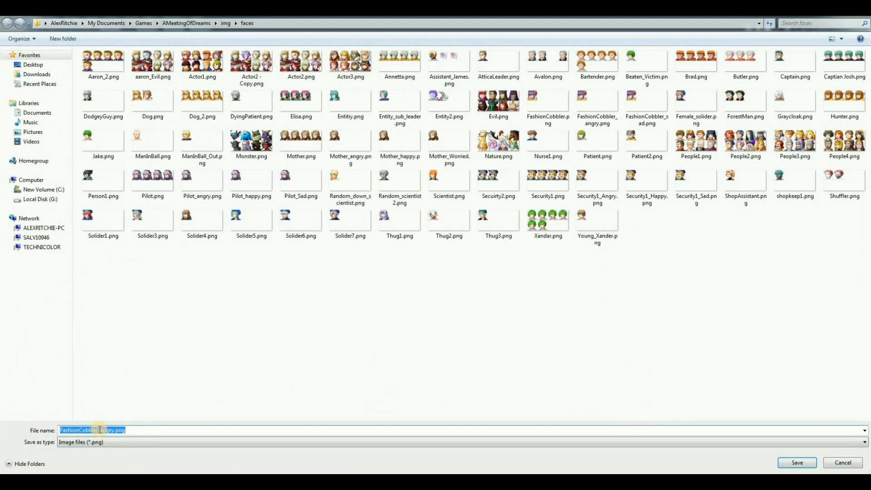
click(100, 430)
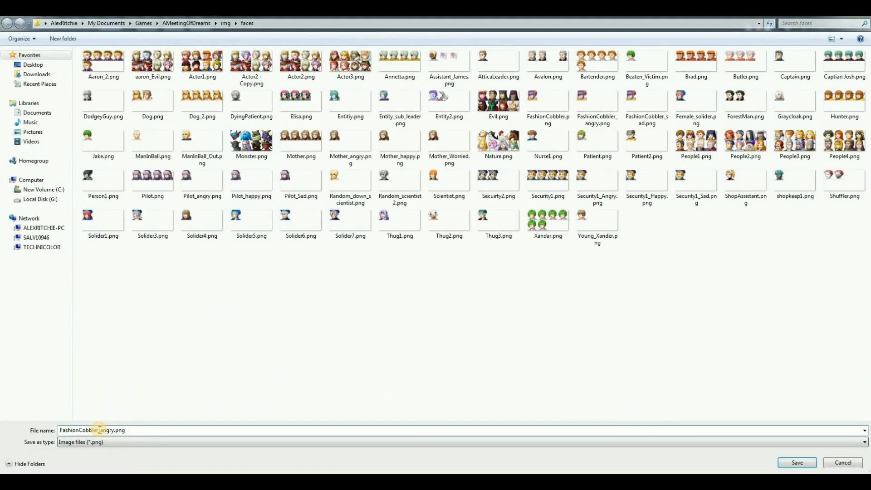
drag(100, 430, 116, 430)
text(happy)
click(797, 463)
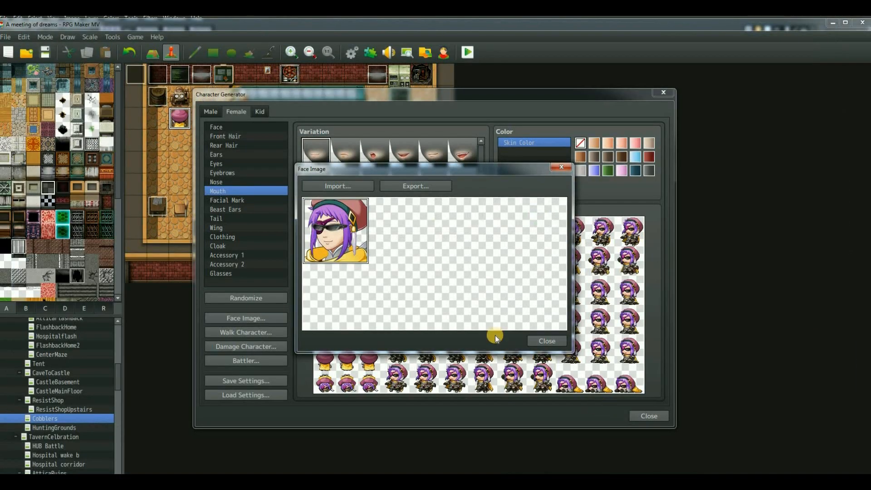
click(544, 341)
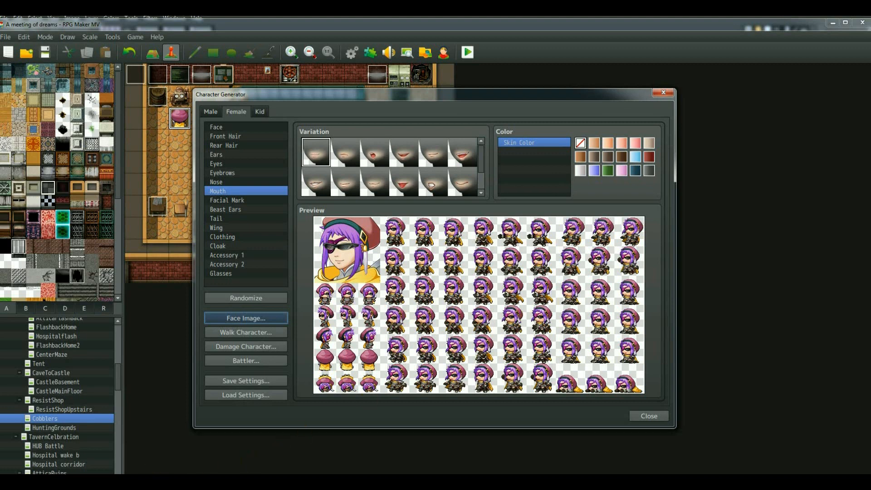
Step: Switch to the project's faces folder and open FashionCobbler.png in GIMP
click(144, 482)
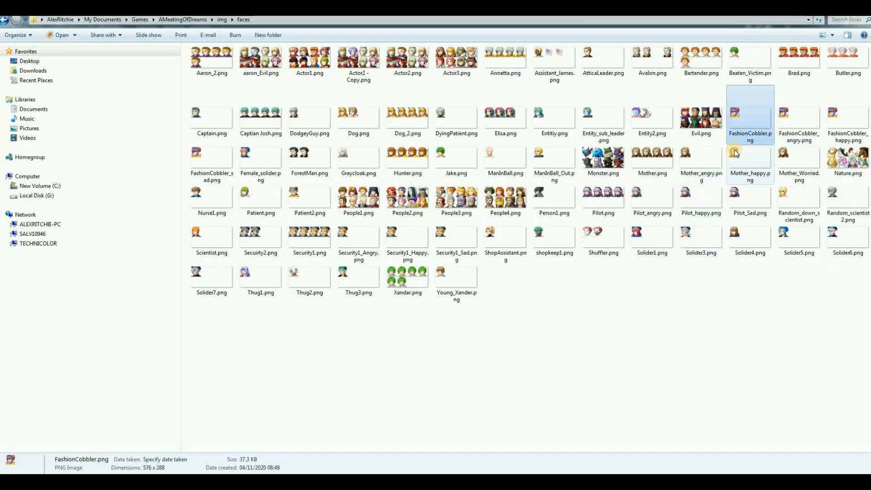
right_click(748, 123)
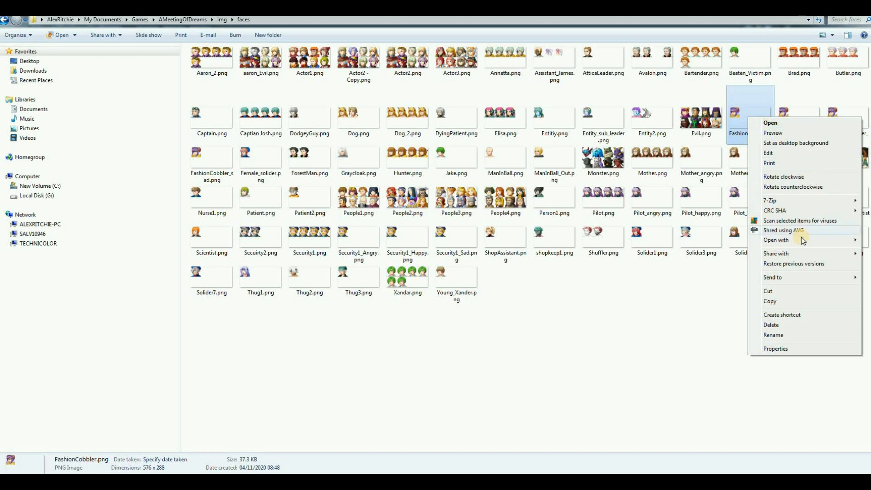
click(544, 284)
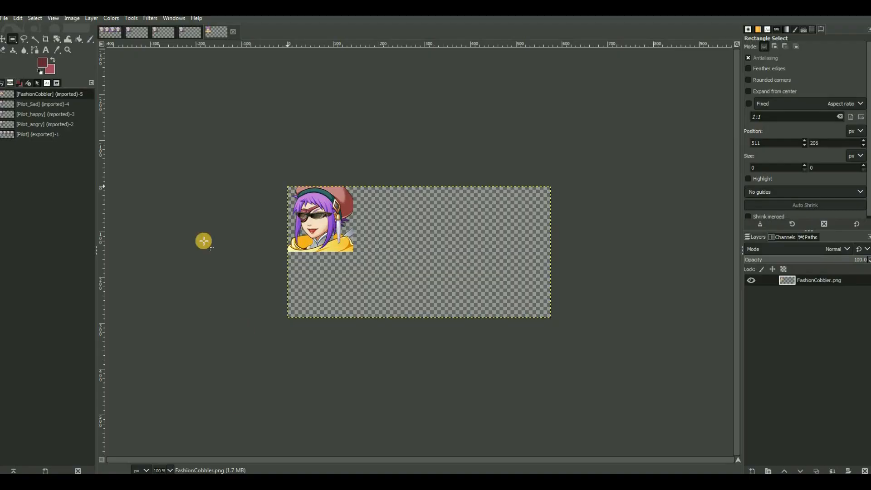
Step: Show the grid over the FashionCobbler image and enable snapping to the grid
click(54, 18)
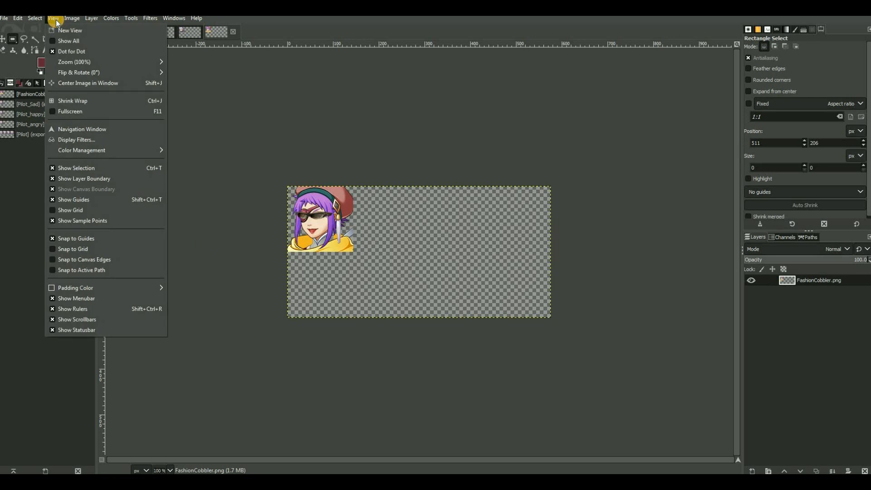
click(72, 210)
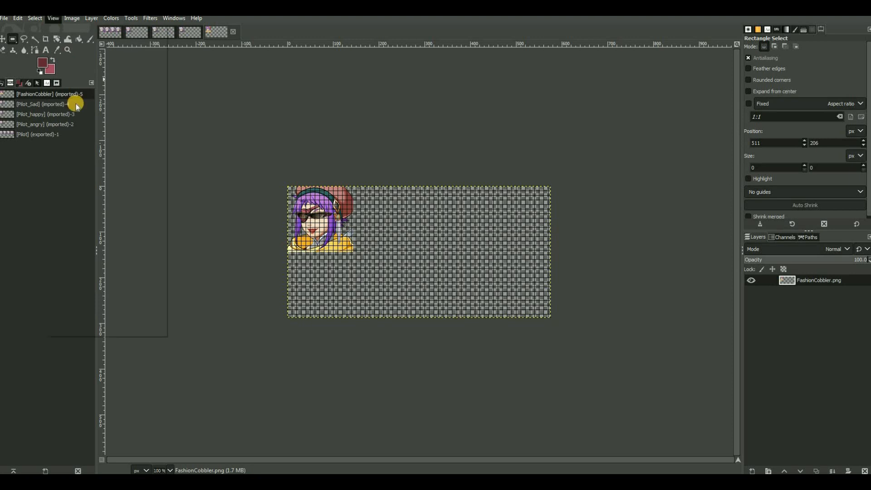
click(80, 248)
Step: Set the FashionCobbler image's grid spacing to 144 pixels horizontally and vertically
click(73, 20)
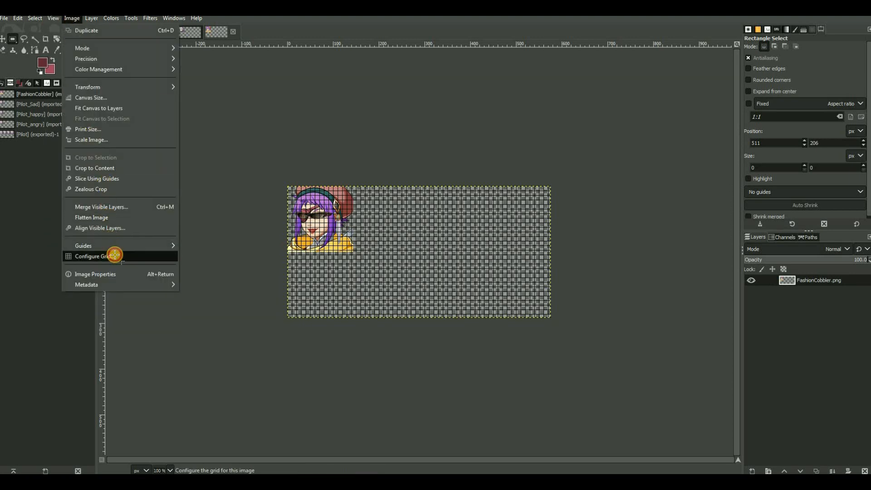
click(114, 255)
drag(389, 248, 353, 250)
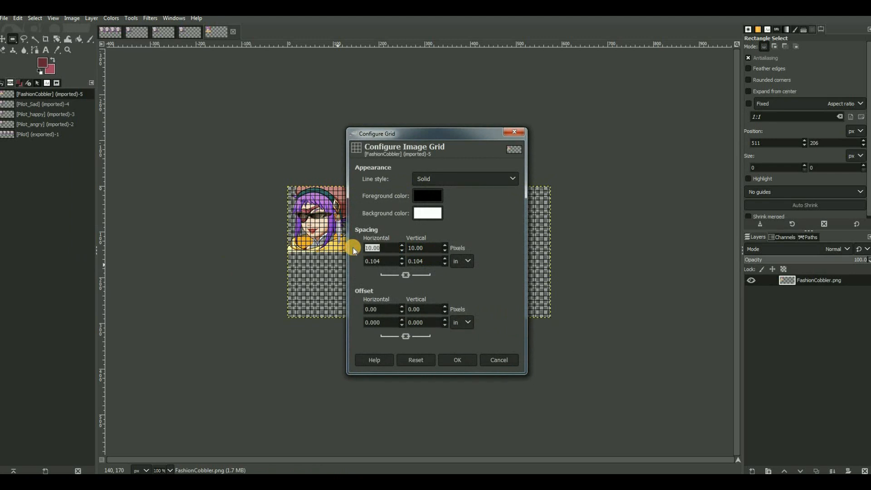
text(144)
click(381, 261)
click(449, 361)
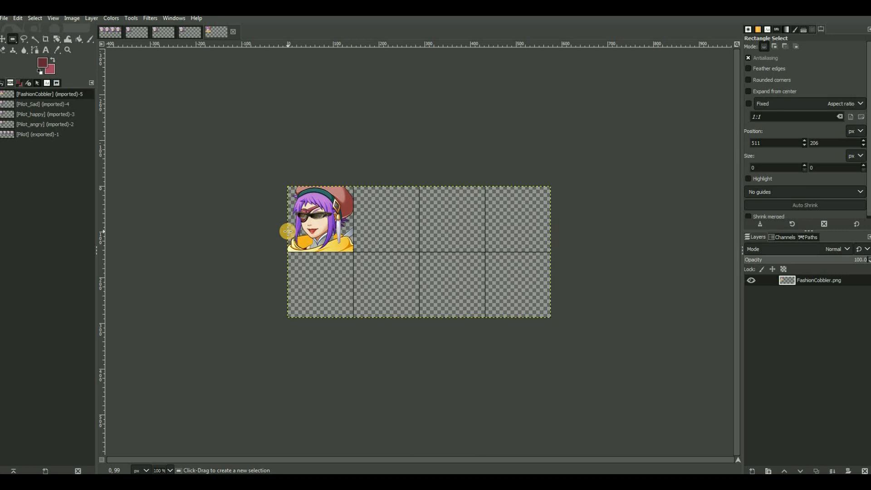
Step: Switch to the project's faces folder and open FashionCobbler_angry.png in GIMP
click(133, 481)
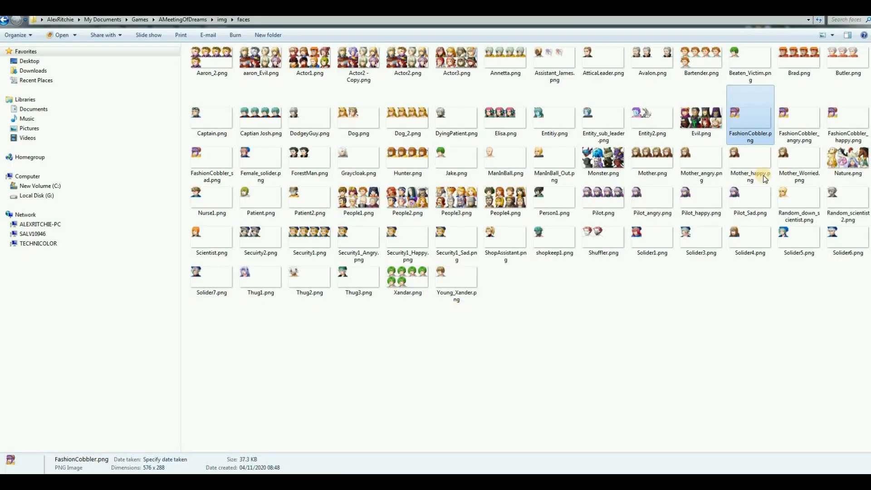
click(803, 114)
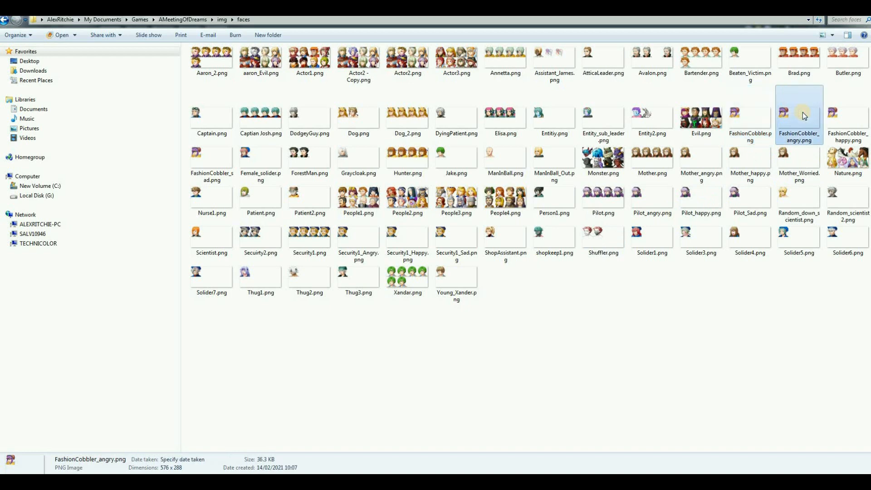
right_click(803, 113)
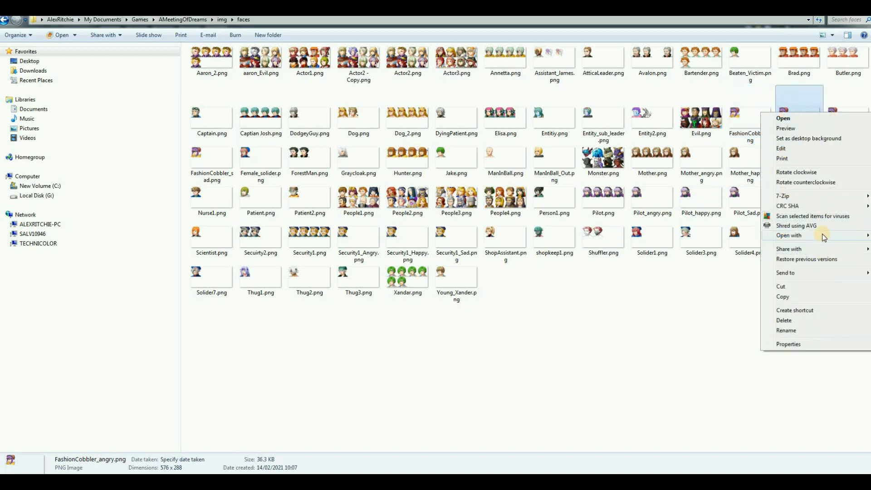
mouse_move(825, 237)
click(699, 236)
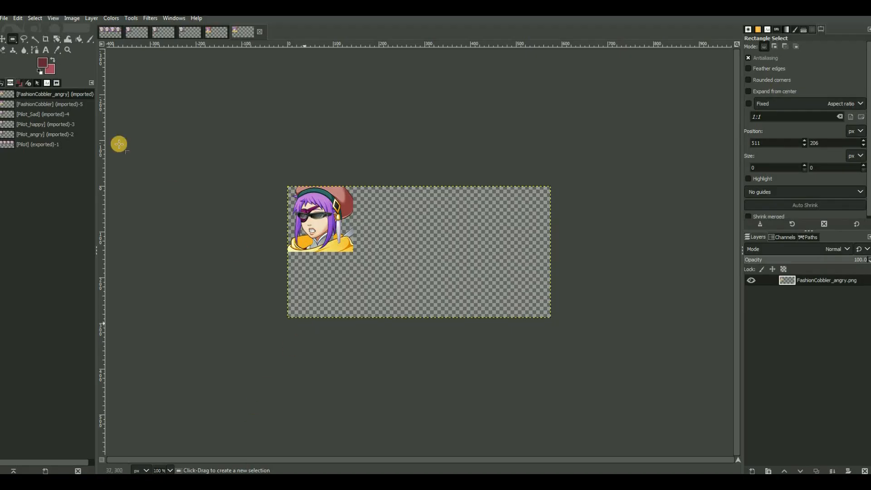
Step: Show the grid over the FashionCobbler_angry image and enable snapping to the grid
click(54, 18)
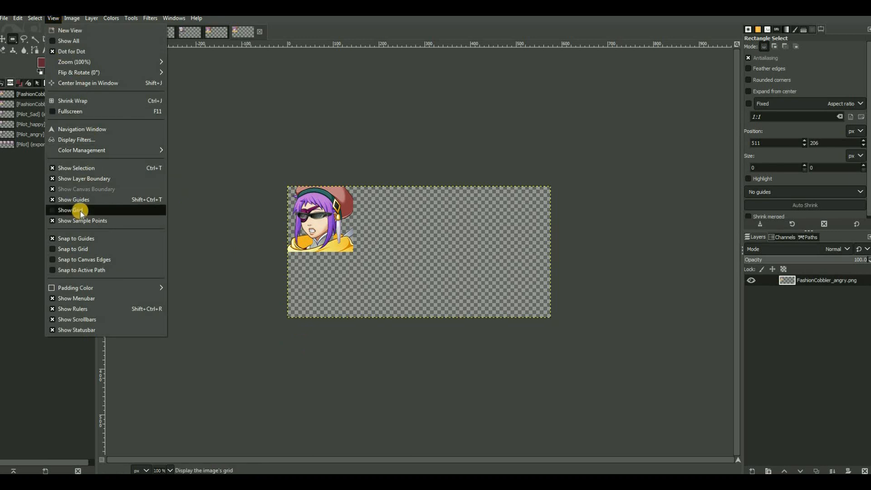
click(73, 210)
key(alt+v)
click(86, 248)
Step: Configure the FashionCobbler_angry image's grid with a spacing of 144 by 144 pixels
click(74, 19)
click(114, 256)
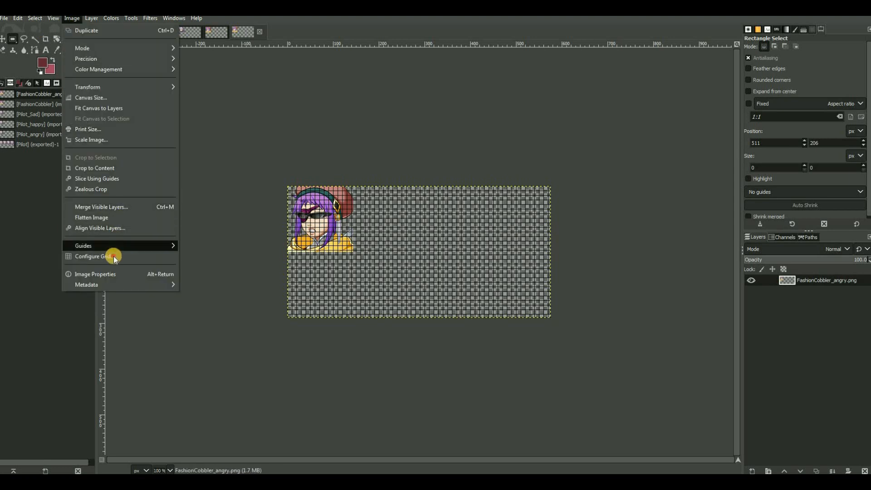
text(144)
key(Tab)
click(458, 360)
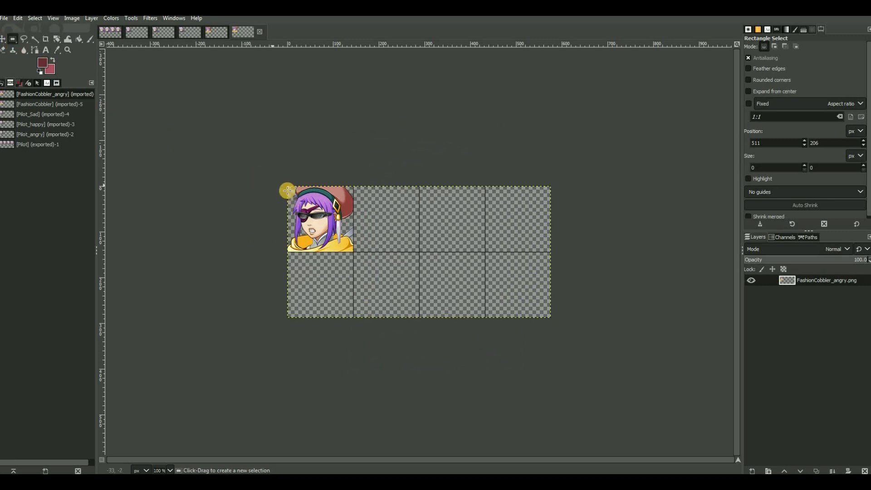
Step: Select the angry face in the first 144 × 144 px grid cell and copy it
drag(287, 186, 353, 251)
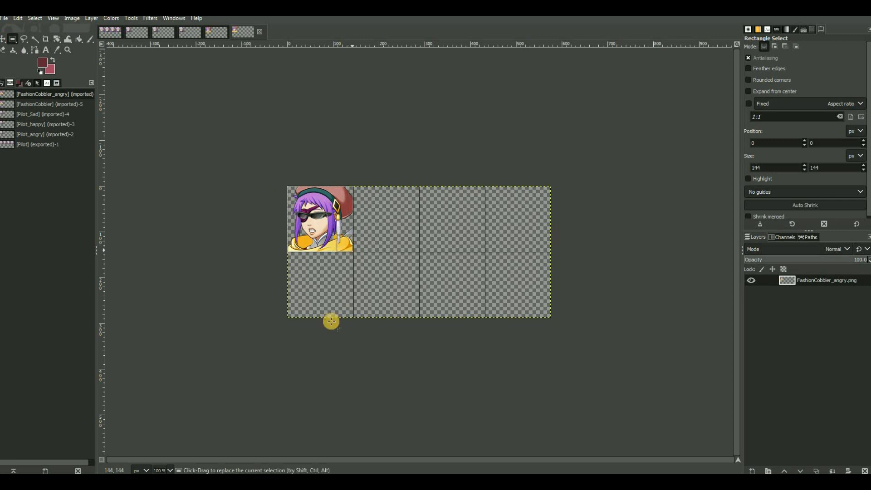
click(17, 19)
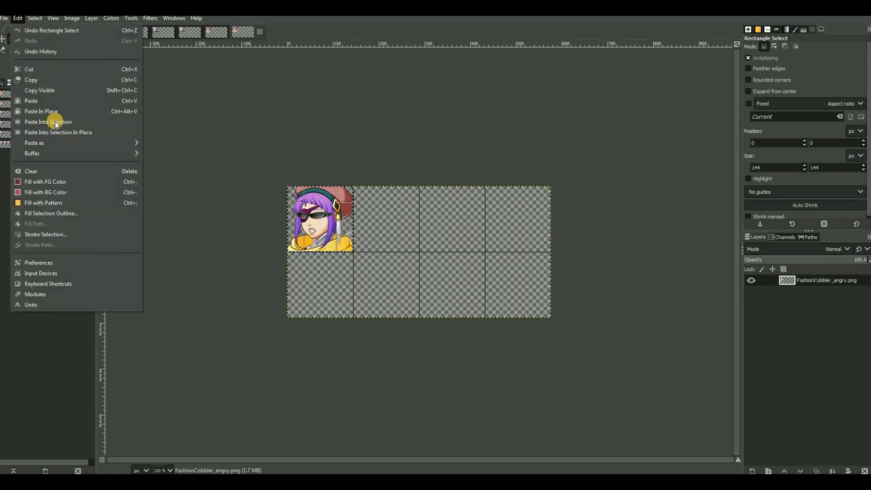
click(54, 83)
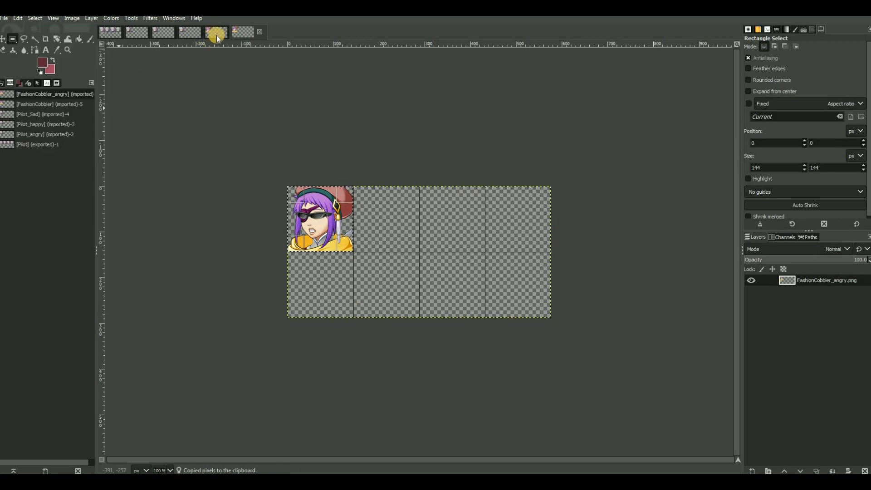
Step: Paste the angry face into the FashionCobbler image, place it in the second cell of the top row and anchor it
click(216, 32)
click(383, 207)
key(ctrl+v)
drag(410, 239, 375, 205)
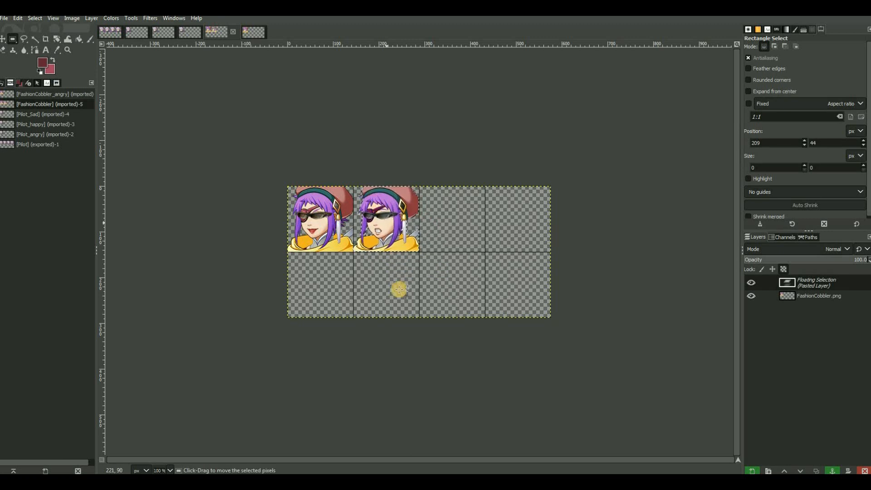
click(389, 286)
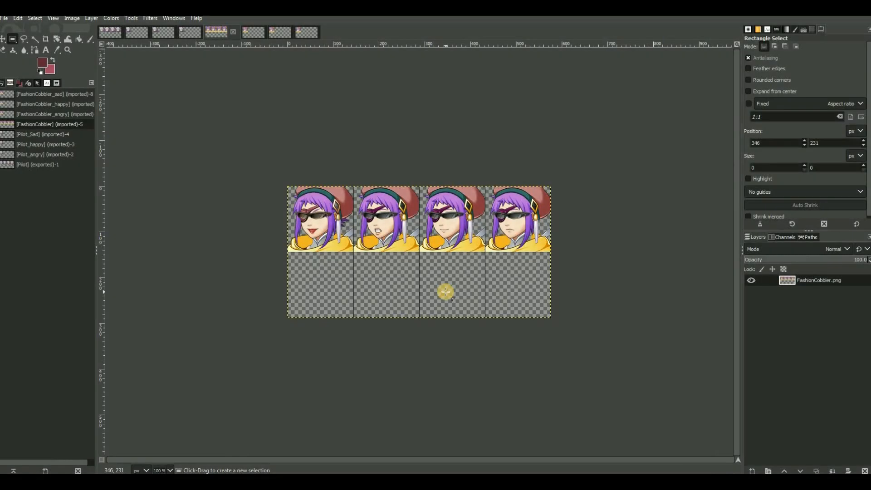
Step: Export the completed face sheet as FashionCobbler.png in the faces folder, replacing the existing file
click(7, 20)
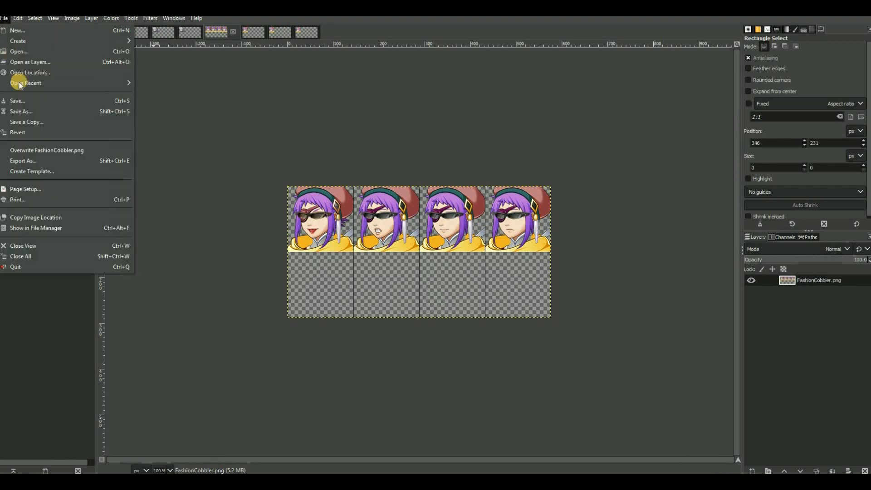
click(52, 161)
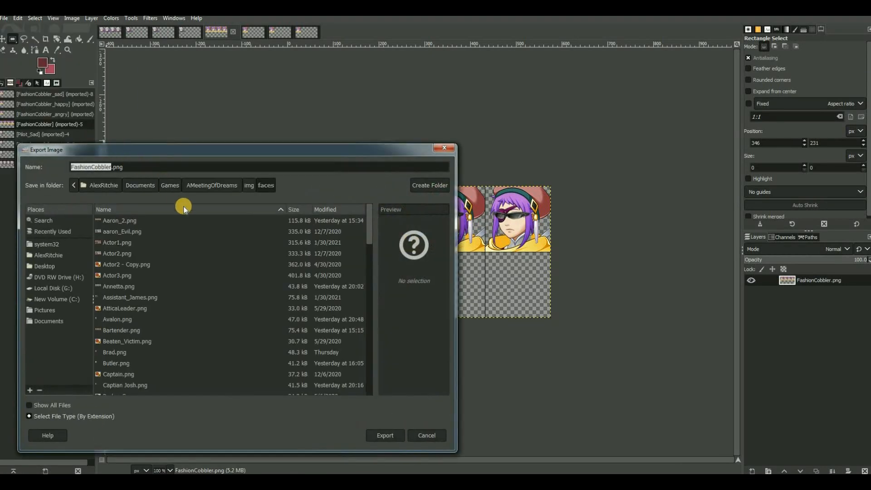
click(389, 433)
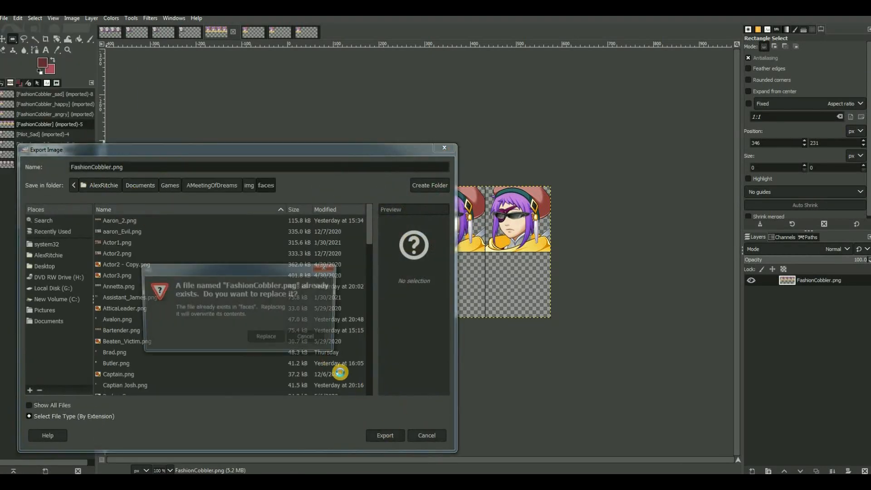
click(270, 340)
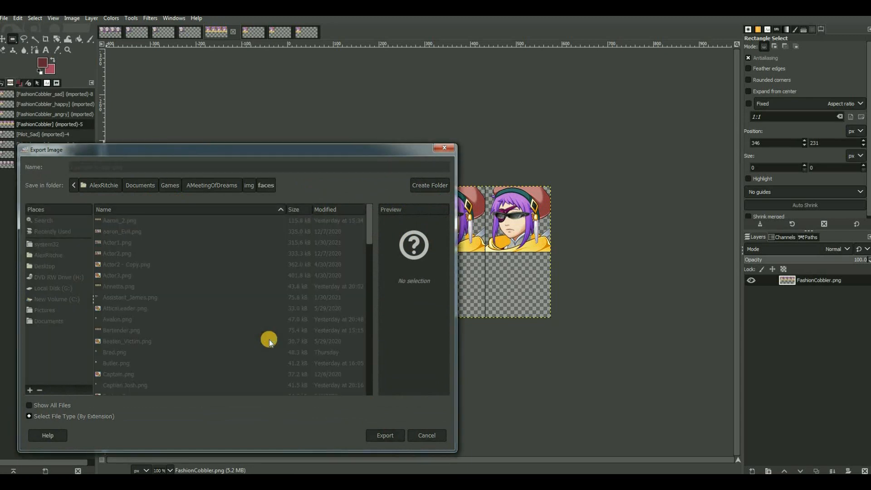
click(436, 341)
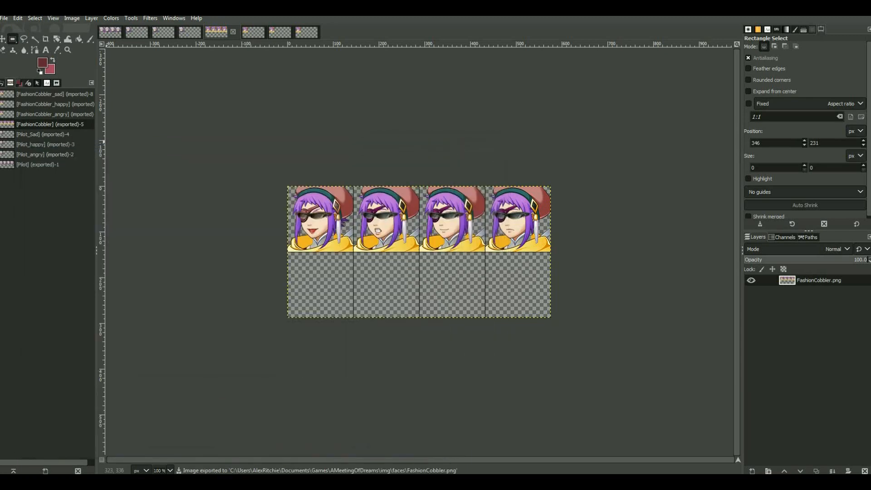
Step: Switch to RPG Maker MV, close the Character Generator and open the pink-hatted cobbler's event on the Cobblers map
key(alt+Tab)
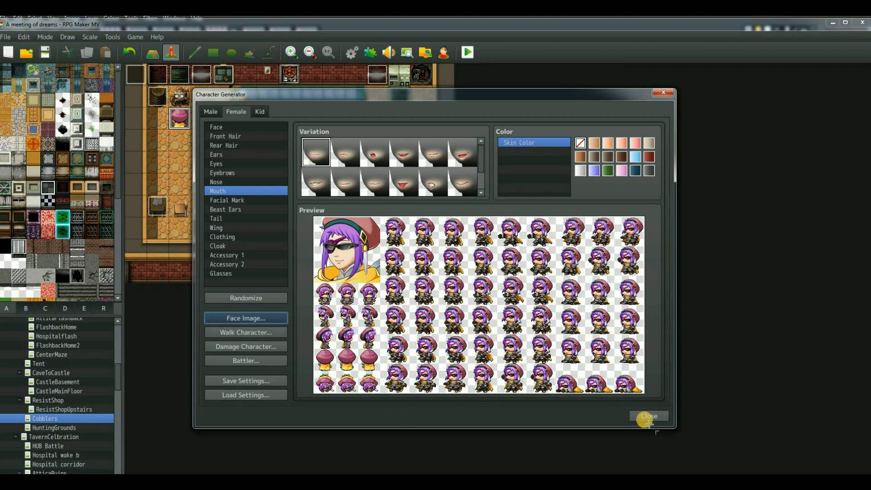
click(647, 414)
click(179, 121)
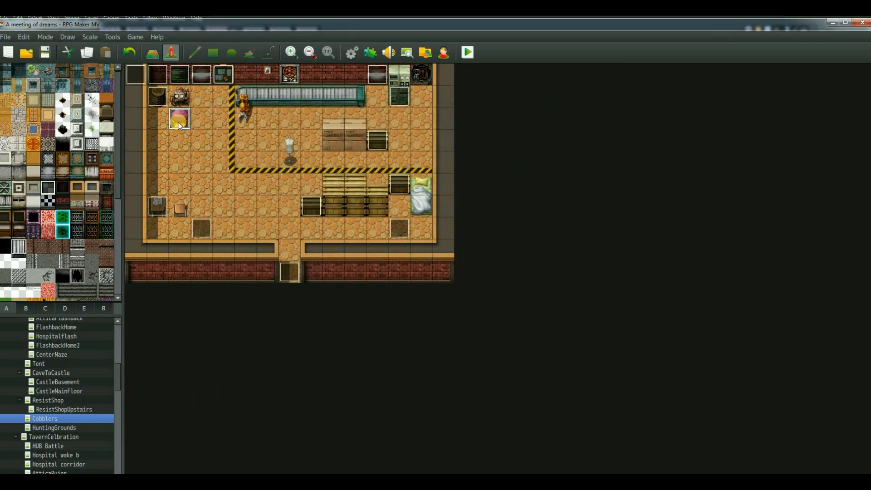
double_click(179, 123)
Step: Set the face of the "I am sorry we are in such a state" text to the fourth FashionCobbler face
click(435, 246)
right_click(437, 245)
click(450, 262)
double_click(409, 259)
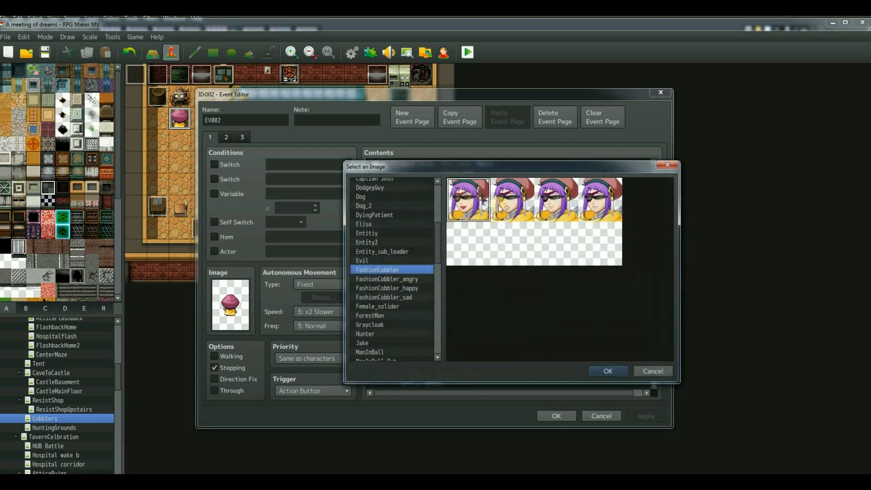
click(596, 194)
click(608, 373)
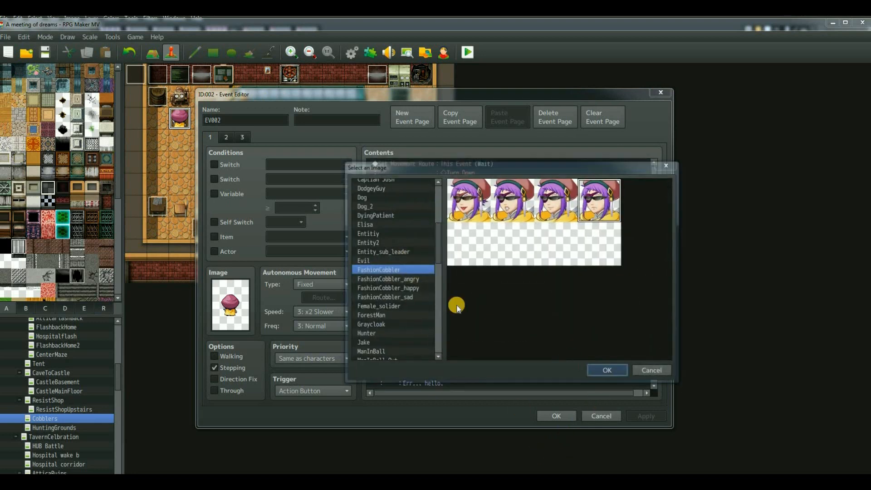
click(564, 317)
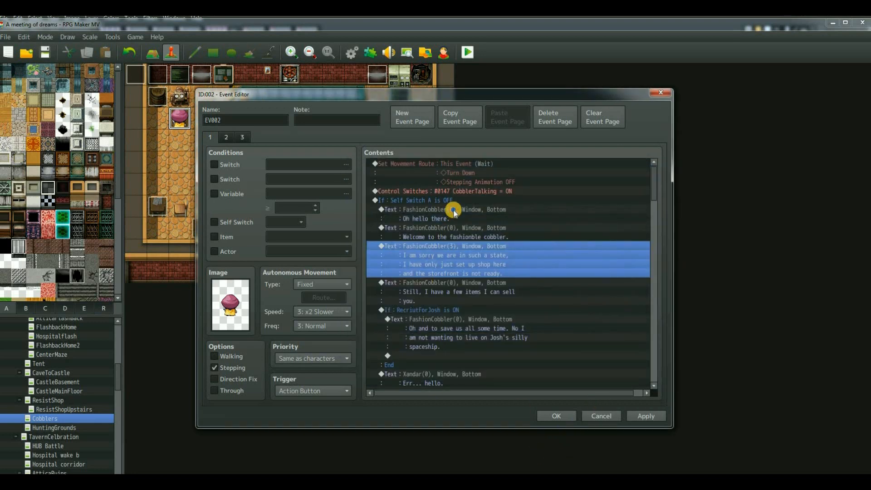
Step: Change the face of the "Oh hello there." text to the third face on the FashionCobbler sheet
right_click(455, 211)
click(467, 227)
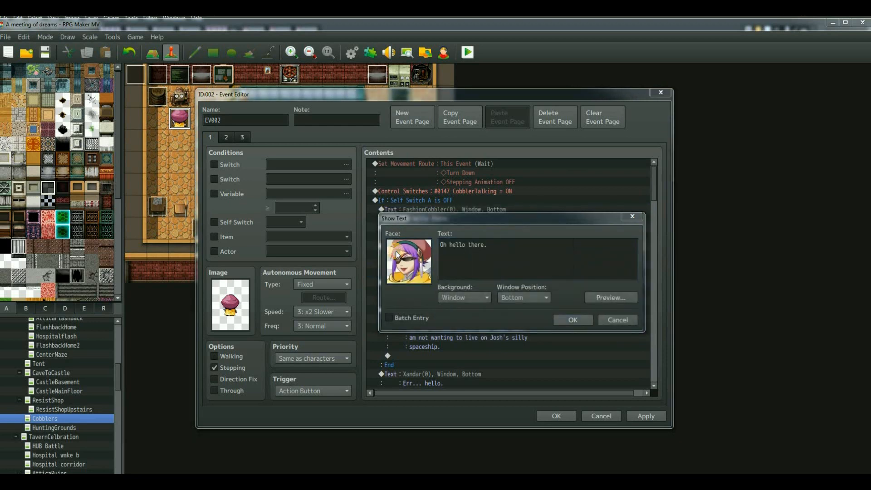
double_click(396, 251)
click(558, 207)
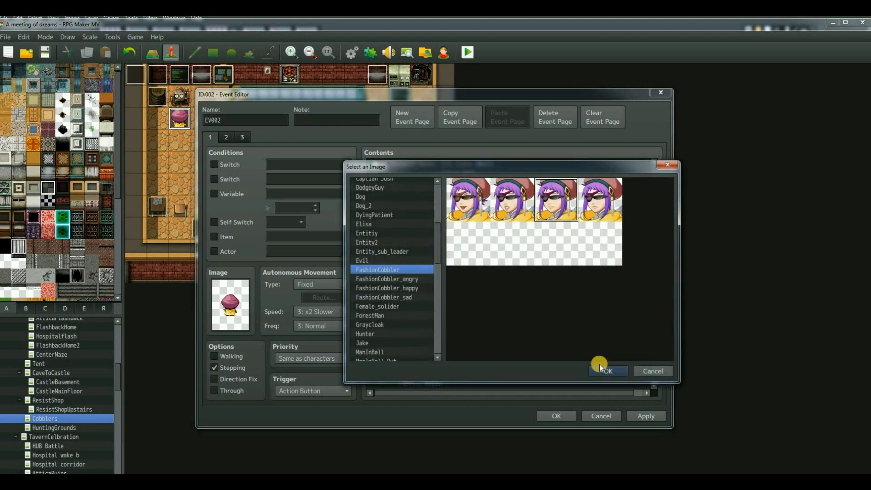
click(605, 367)
click(580, 322)
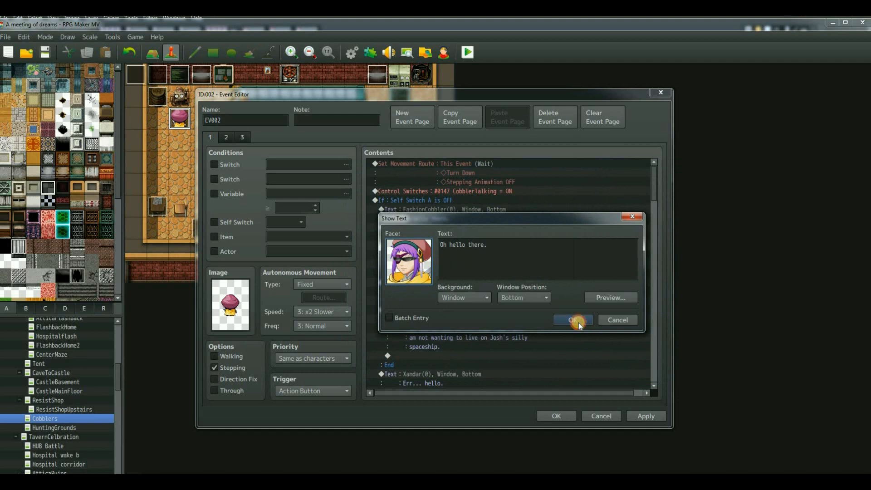